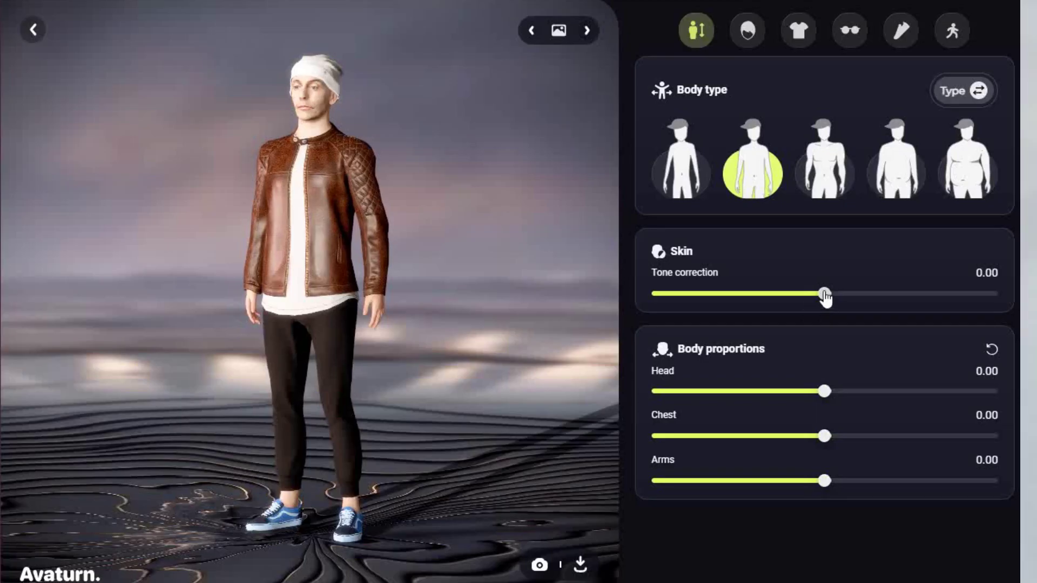
- Lower skin tone correction to -0.10 and review the Clothing, Glasses, Shoes and Hair options
{"action": "left_click_drag", "start_coordinate": [814, 301], "coordinate": [800, 301]}
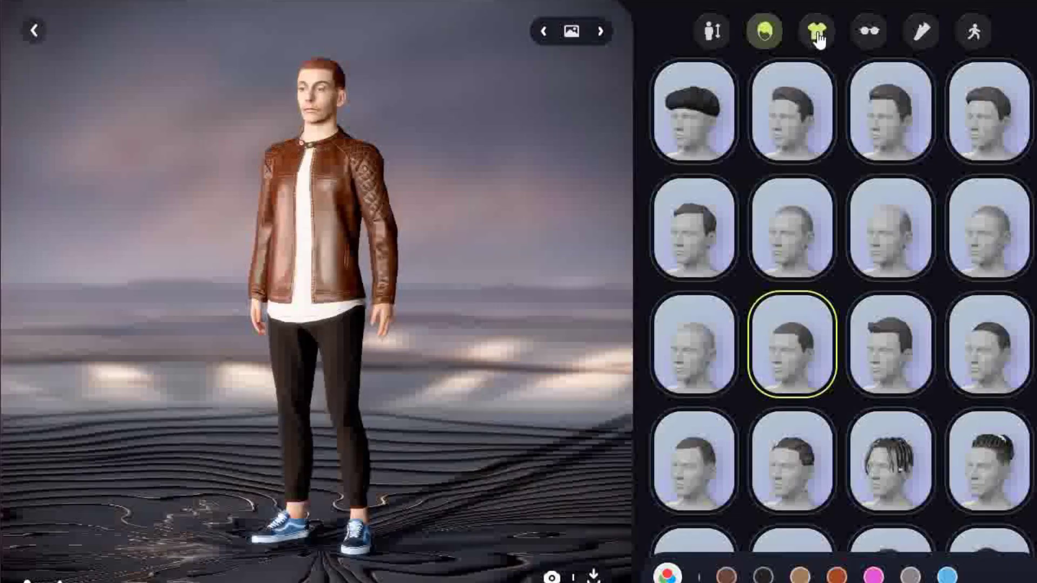
{"action": "left_click", "coordinate": [817, 32]}
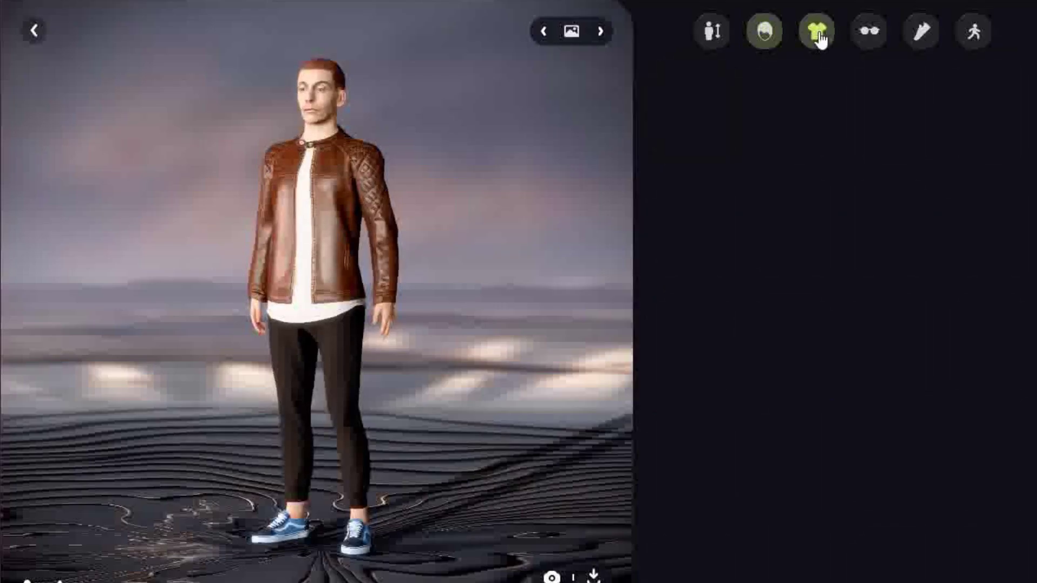
{"action": "left_click", "coordinate": [870, 31]}
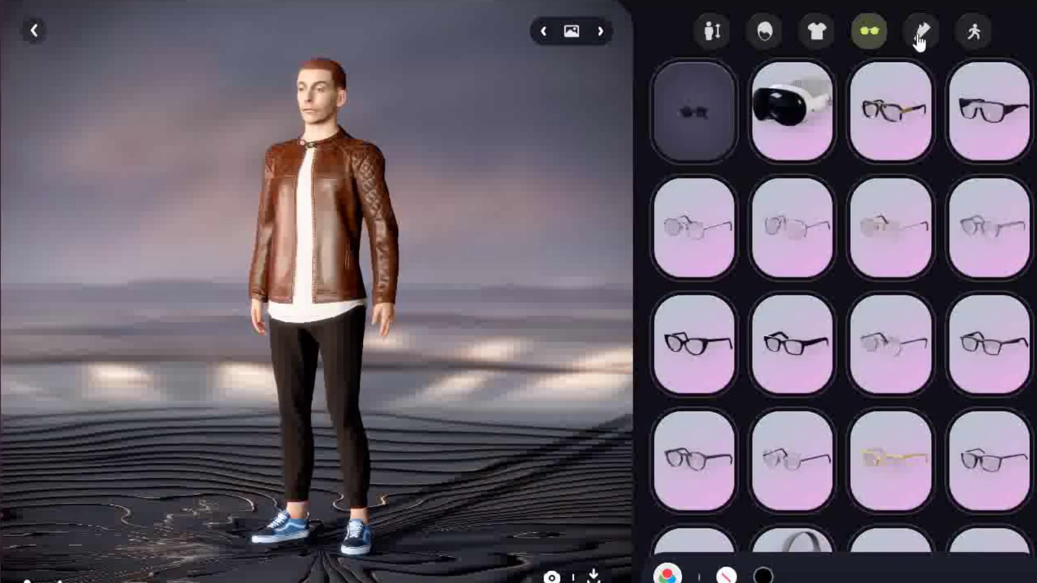
{"action": "left_click", "coordinate": [923, 33]}
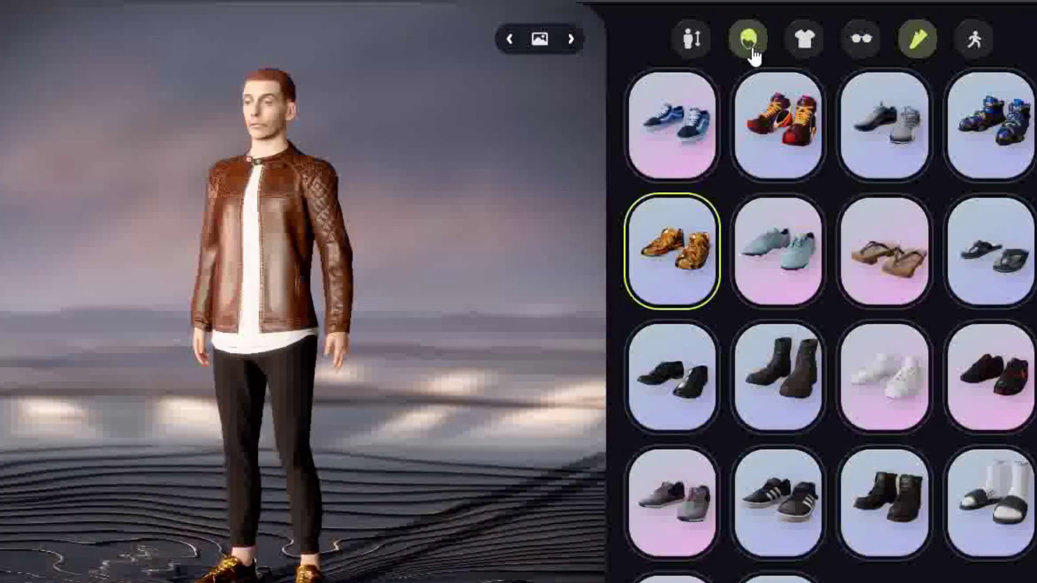
{"action": "left_click", "coordinate": [765, 32]}
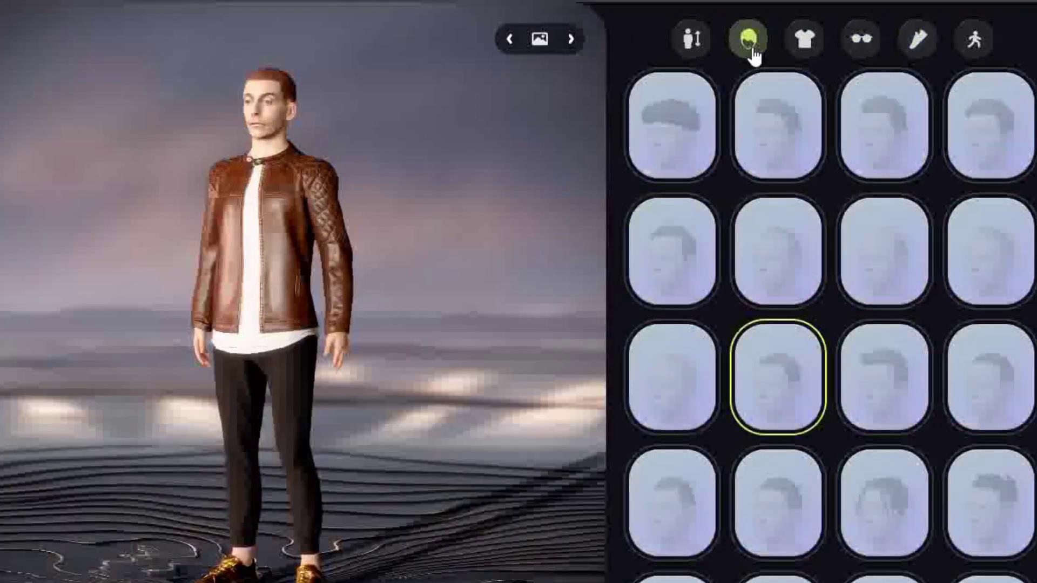
{"action": "scroll", "coordinate": [697, 237], "scroll_direction": "down", "scroll_amount": 10}
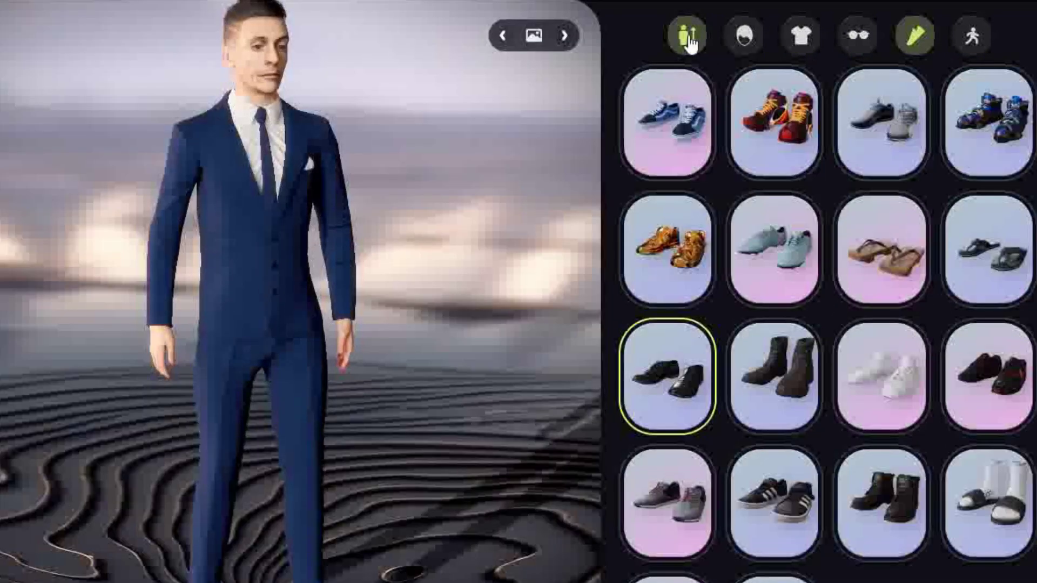
{"action": "left_click", "coordinate": [689, 39]}
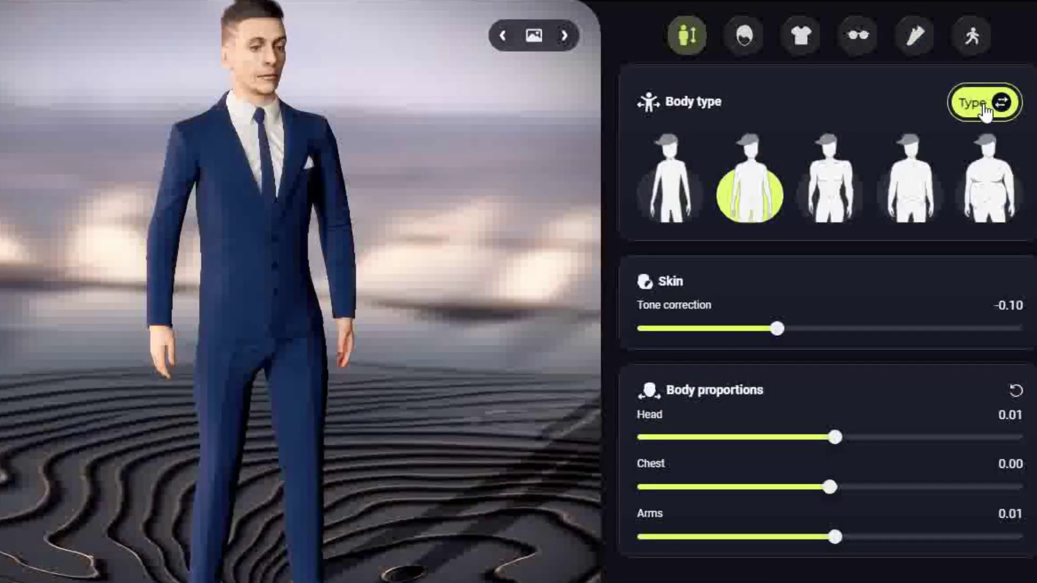
- Switch the avatar to Type 2 with face blendshape support and open the 3D model download options
{"action": "left_click", "coordinate": [1006, 105]}
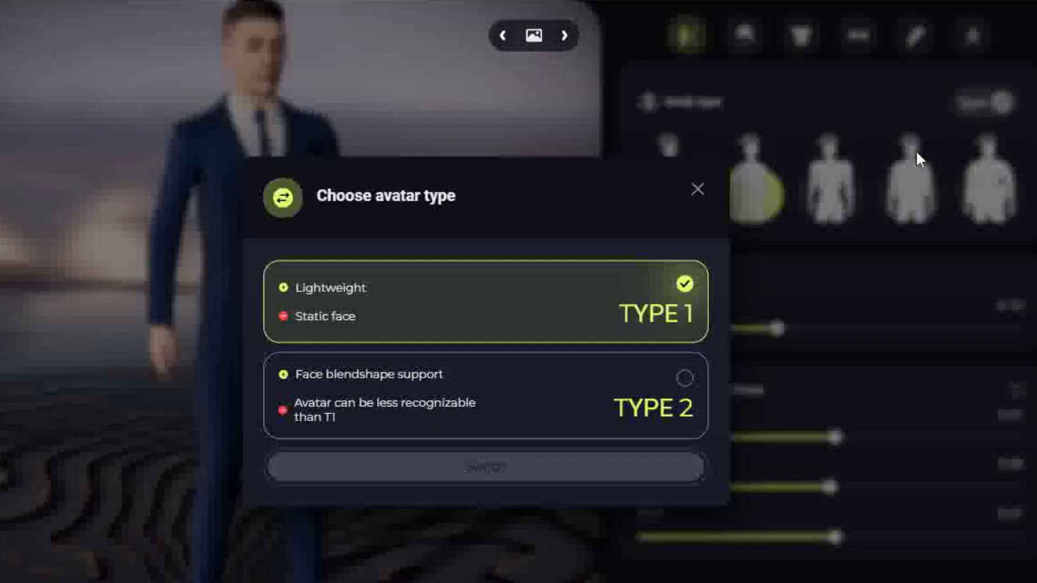
{"action": "left_click", "coordinate": [685, 380]}
{"action": "left_click", "coordinate": [546, 468]}
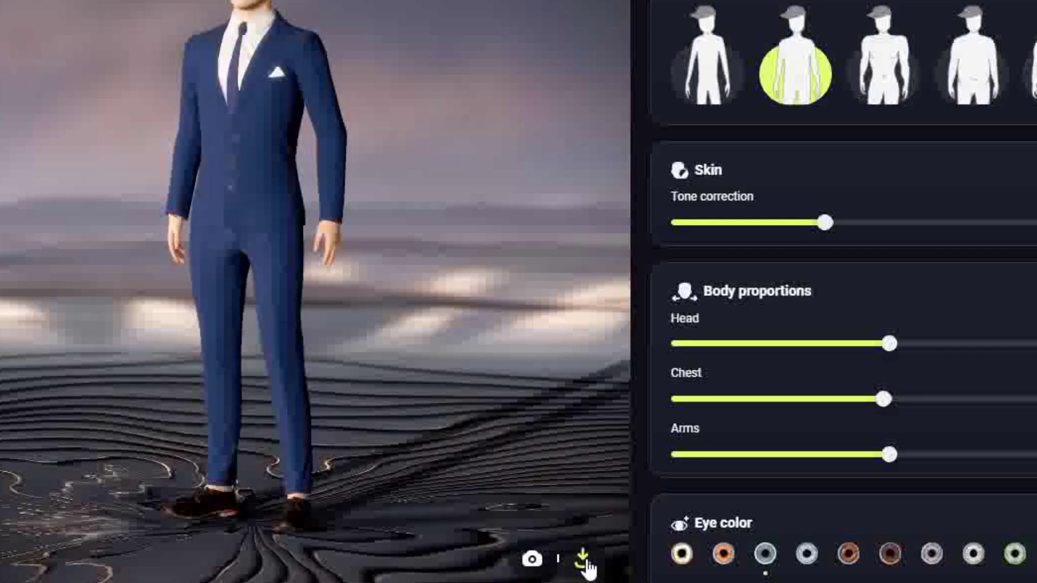
{"action": "left_click", "coordinate": [586, 562]}
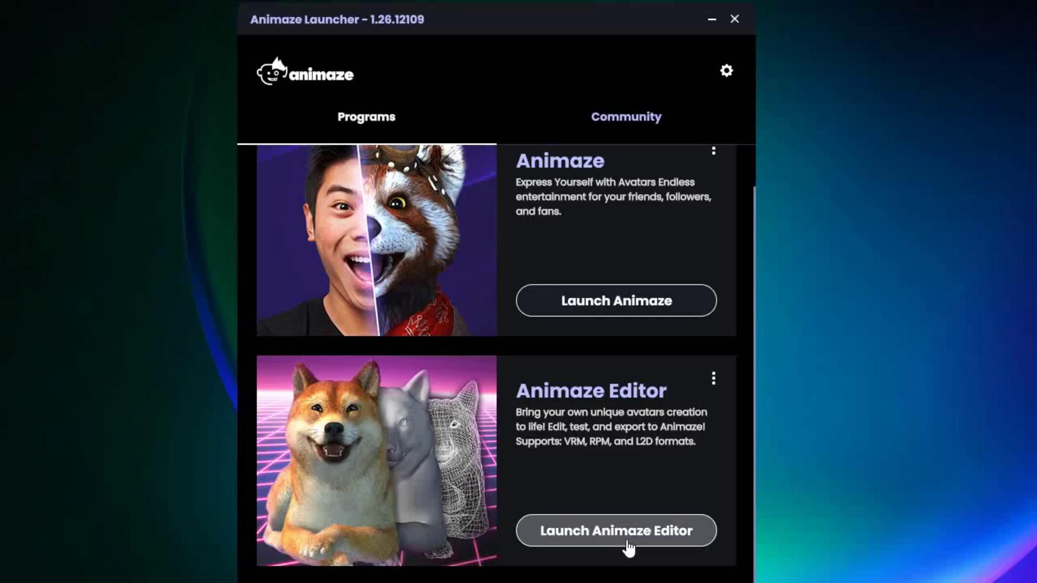
- In Animaze Editor, open Avatat(1).glb through Assets > Import 3D Object
{"action": "left_click", "coordinate": [626, 543]}
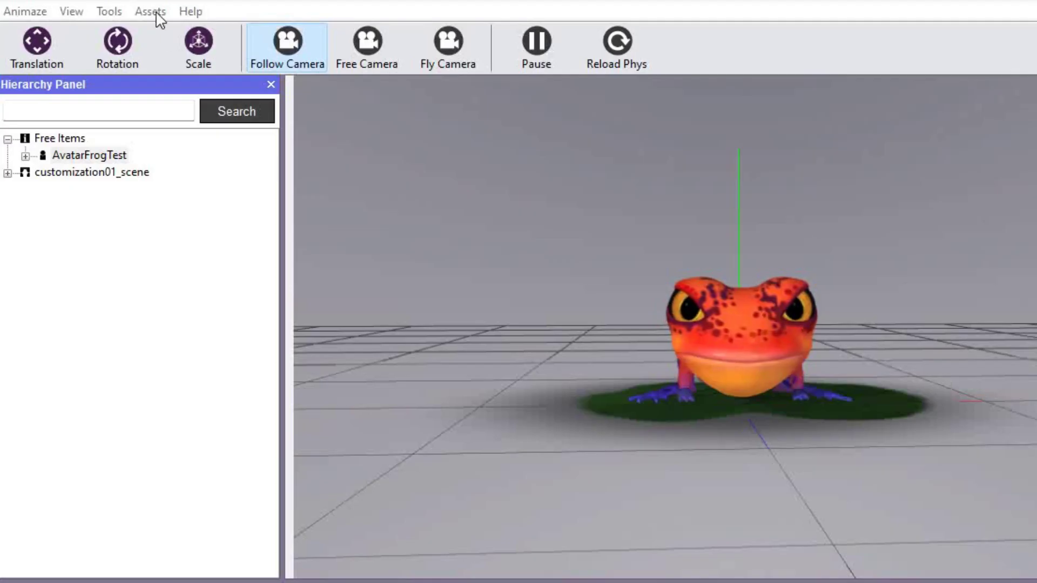
{"action": "left_click", "coordinate": [151, 12]}
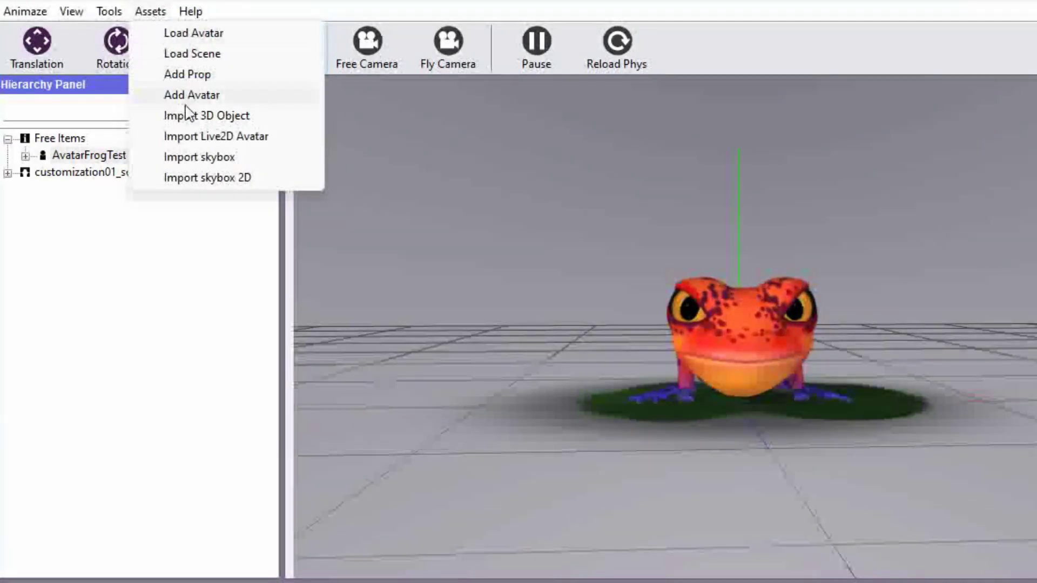
{"action": "left_click", "coordinate": [211, 116]}
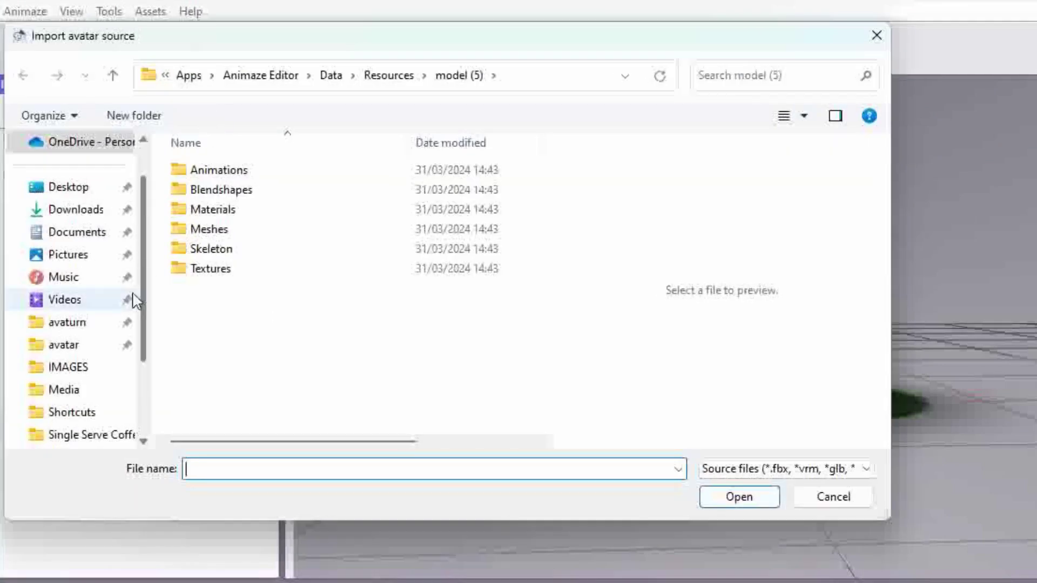
{"action": "left_click", "coordinate": [63, 345]}
{"action": "left_click", "coordinate": [229, 207]}
{"action": "left_click", "coordinate": [751, 500]}
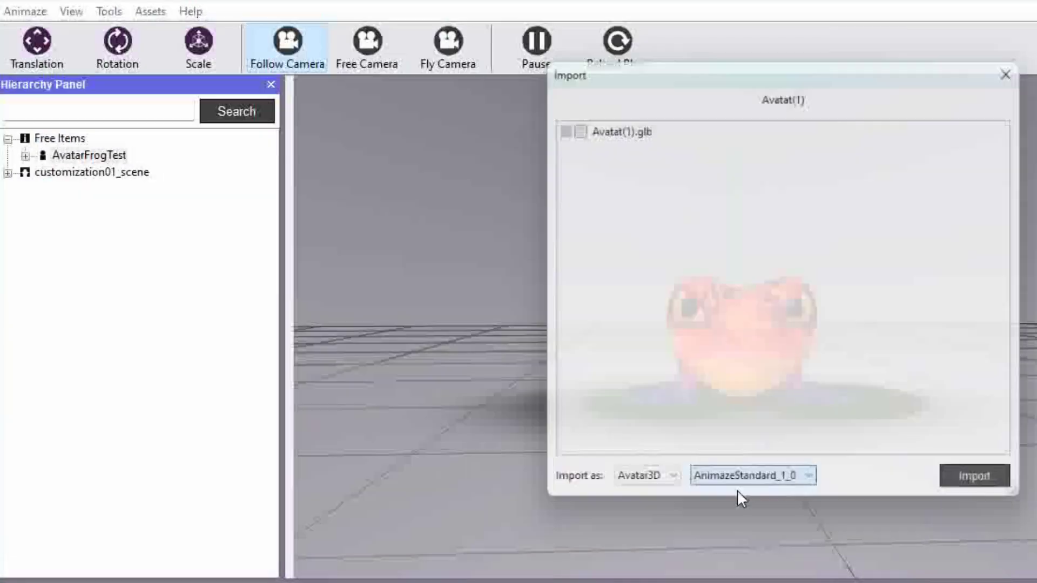
- Import the avatar using the AnimazeARKit_1_0 preset
{"action": "left_click", "coordinate": [752, 489]}
{"action": "left_click", "coordinate": [748, 523]}
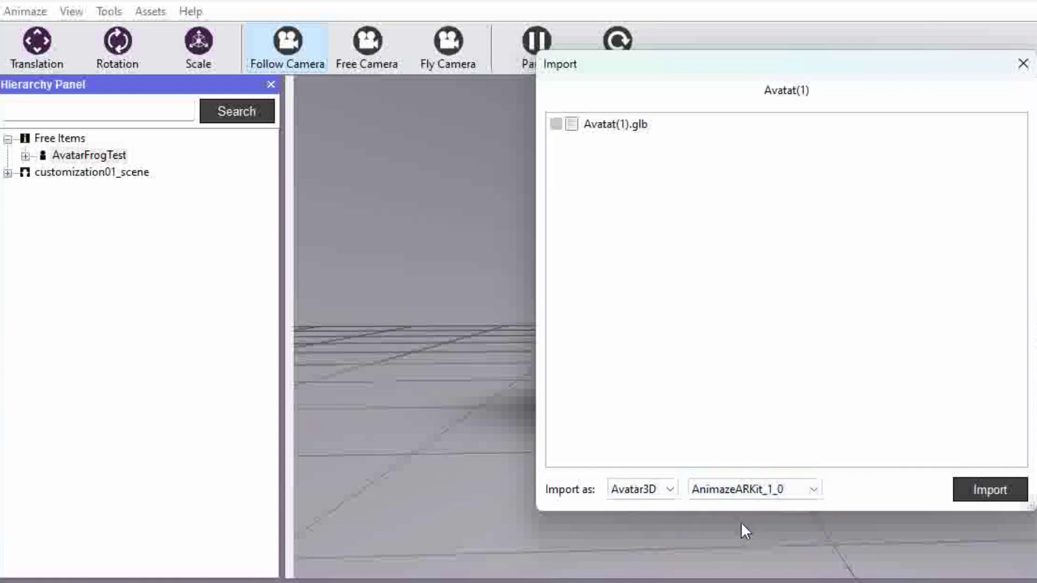
{"action": "left_click", "coordinate": [991, 492]}
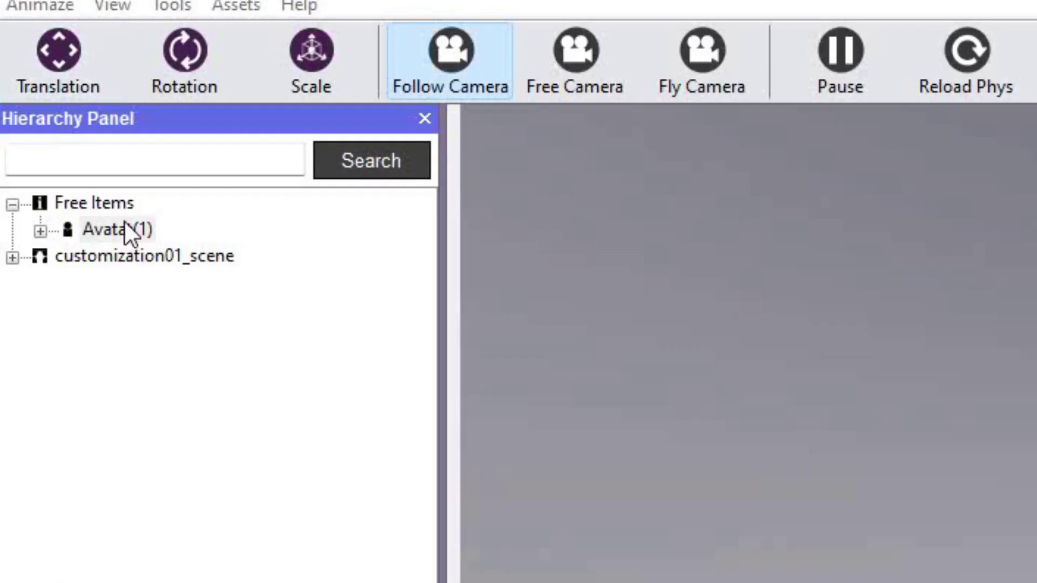
- Save the Avatat(1) avatar item
{"action": "left_click", "coordinate": [114, 230]}
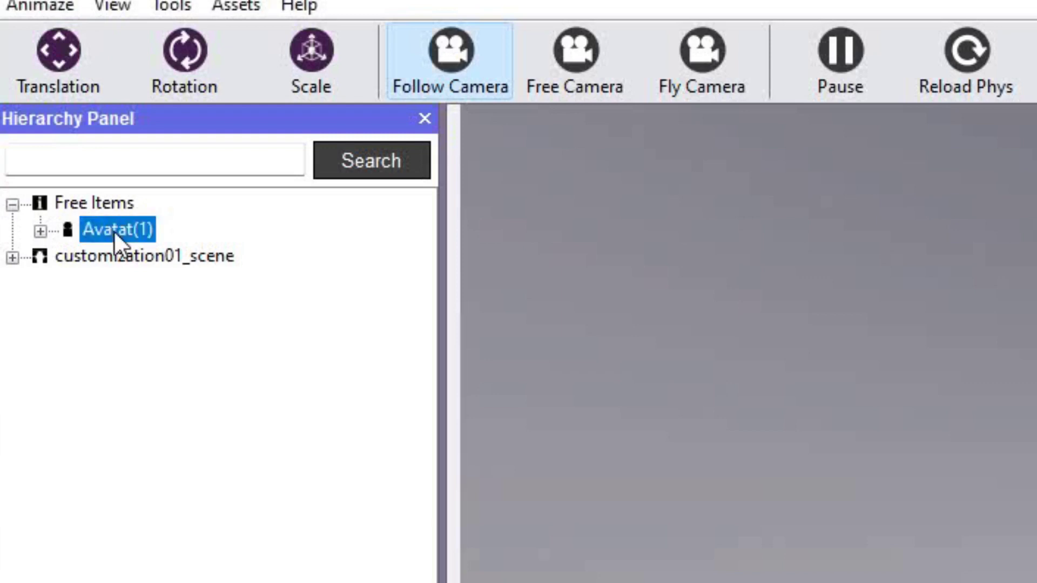
{"action": "right_click", "coordinate": [113, 232]}
{"action": "left_click", "coordinate": [178, 226]}
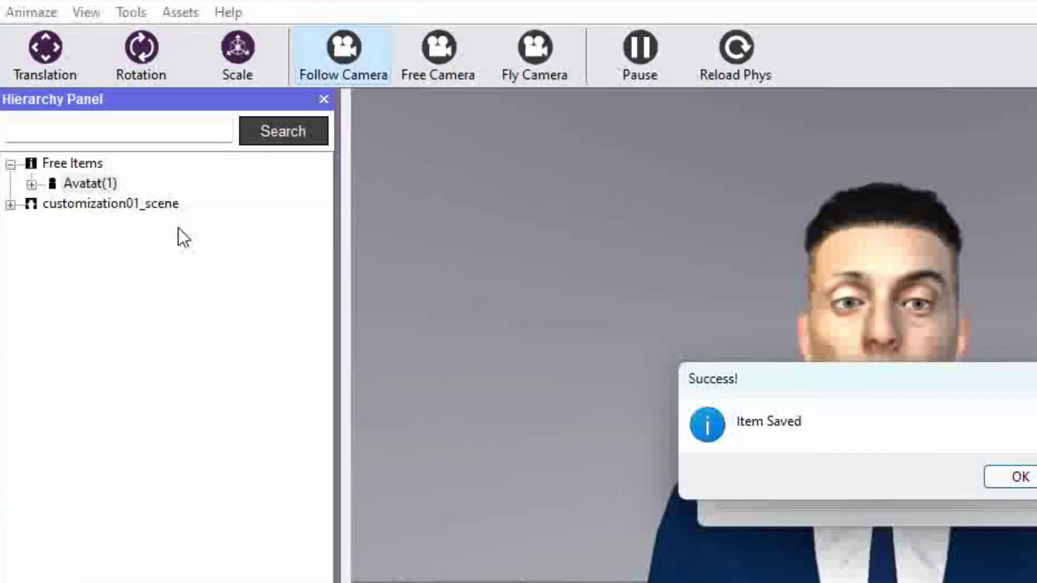
{"action": "left_click", "coordinate": [1019, 478]}
- Bundle Avatat(1) as an .avatar file into its Avatat(1) folder
{"action": "right_click", "coordinate": [84, 184]}
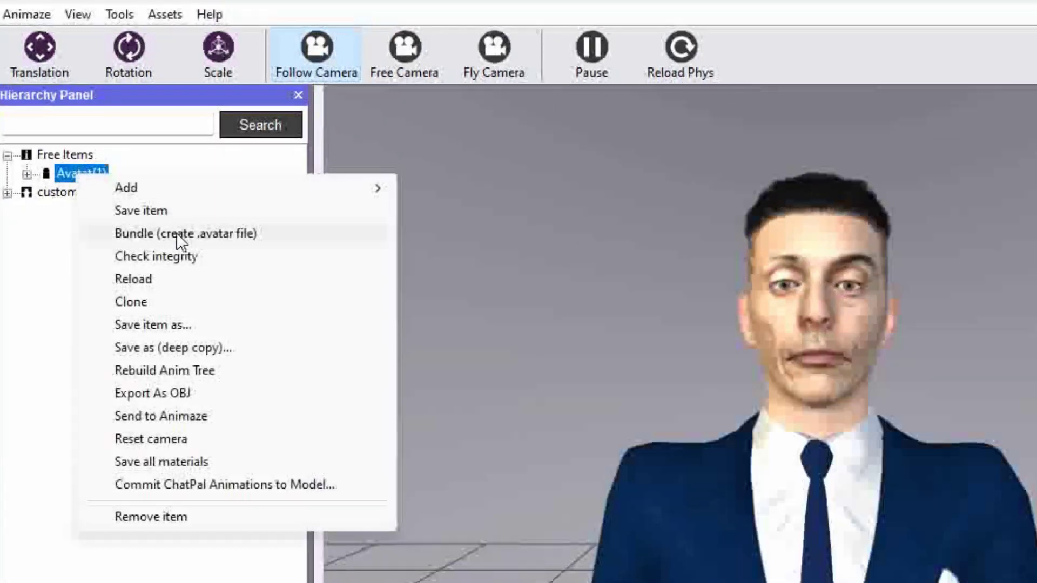
{"action": "left_click", "coordinate": [165, 233]}
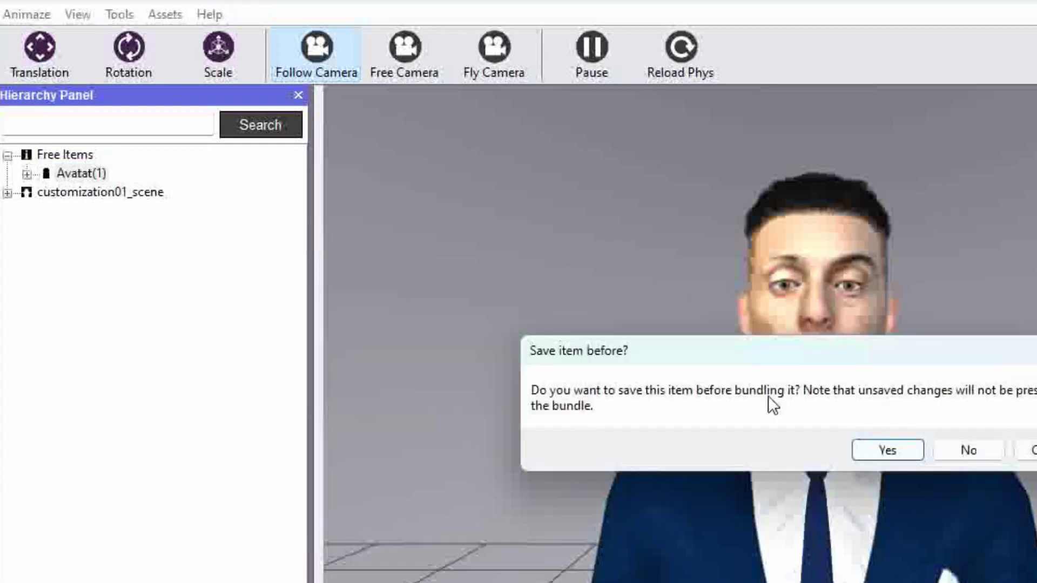
{"action": "left_click", "coordinate": [888, 449]}
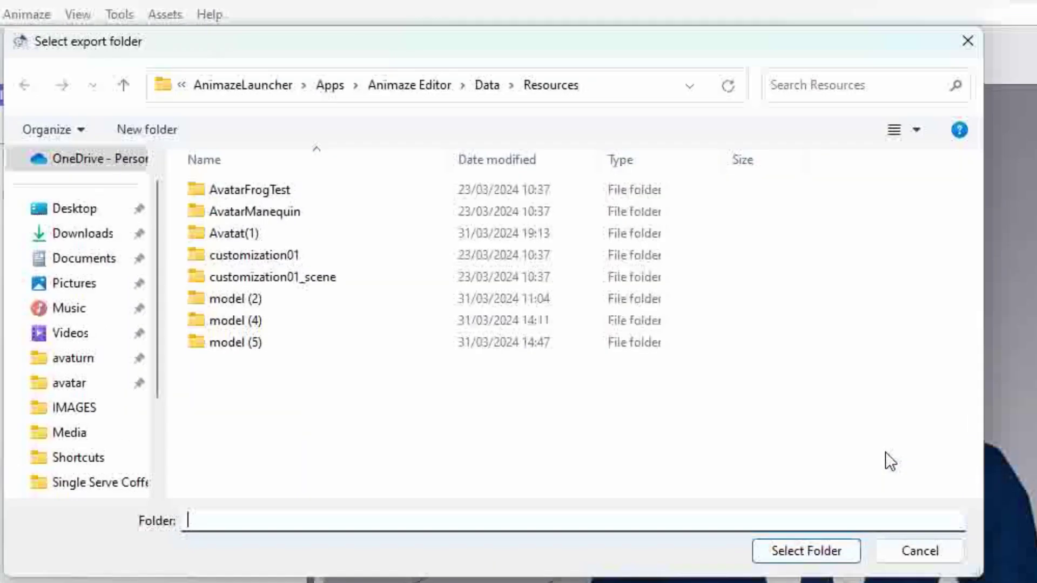
{"action": "left_click", "coordinate": [241, 235]}
{"action": "left_click", "coordinate": [784, 556]}
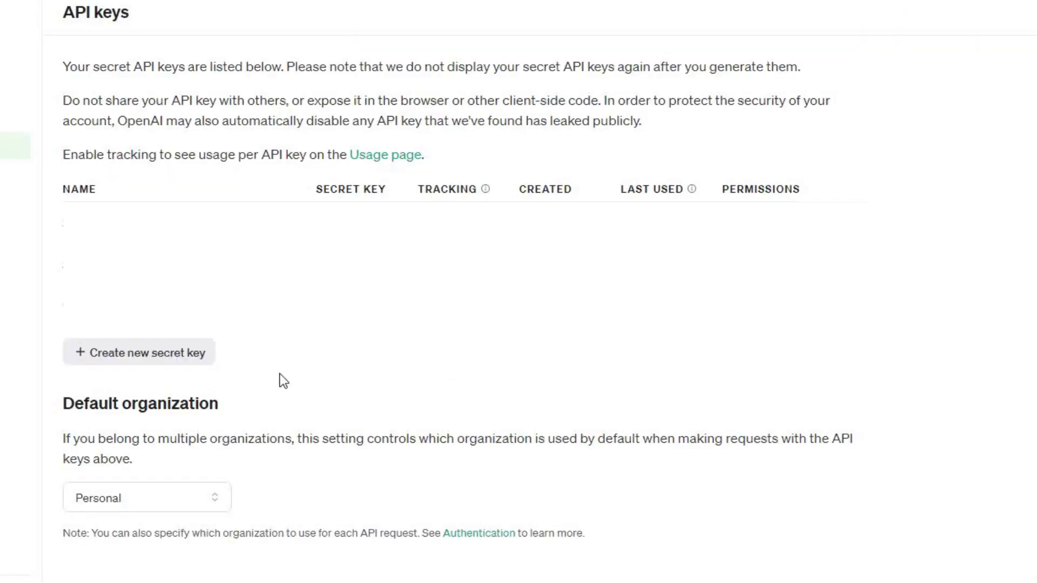
- Create an OpenAI secret key named avatar and copy its value
{"action": "left_click", "coordinate": [158, 361]}
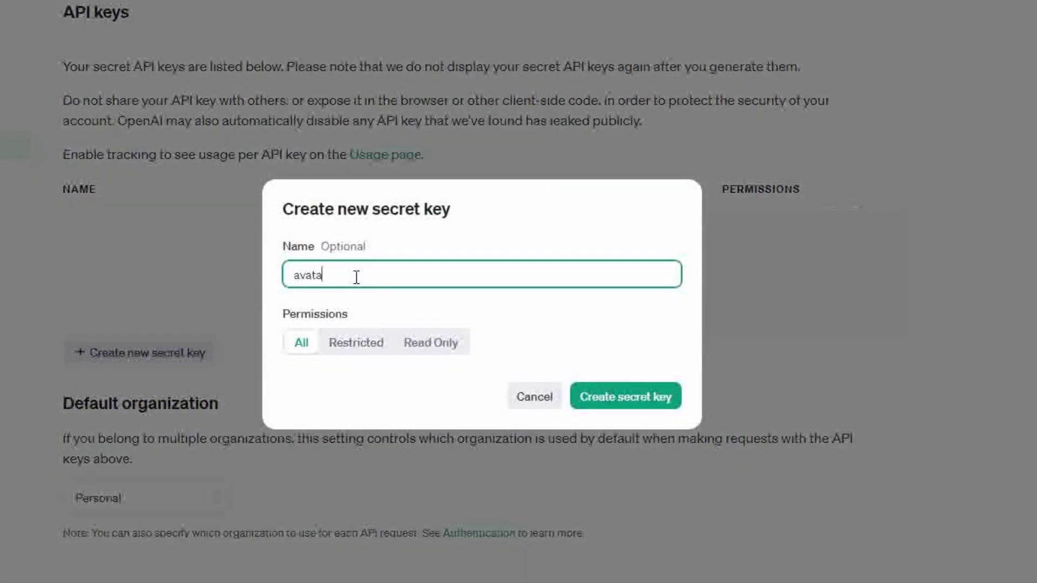
{"action": "left_click", "coordinate": [652, 402]}
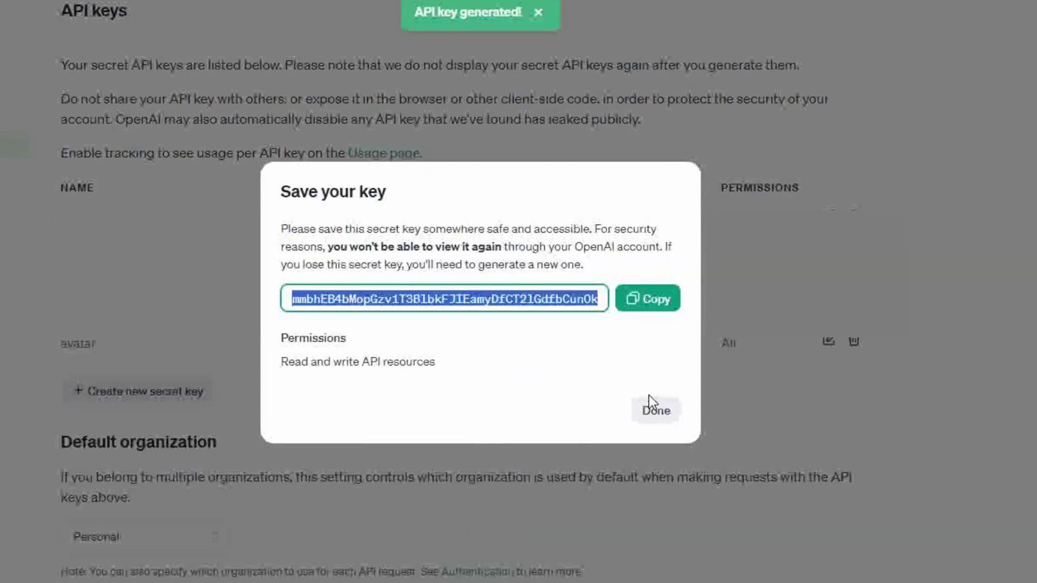
{"action": "left_click", "coordinate": [659, 304]}
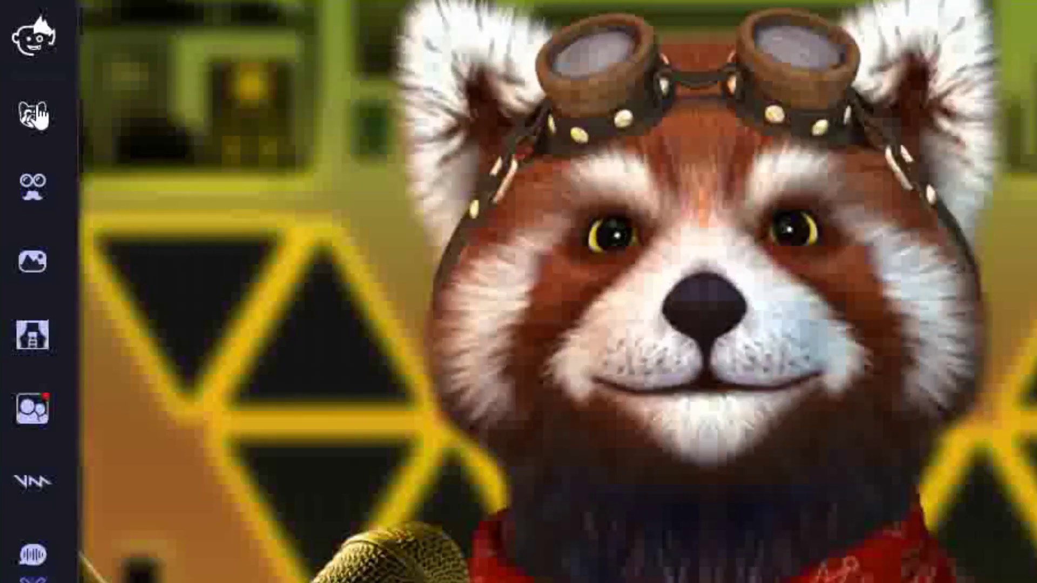
- Add the custom navy-suited avatar under My Avatars in the Avatars panel from the model (5) file
{"action": "left_click", "coordinate": [33, 113]}
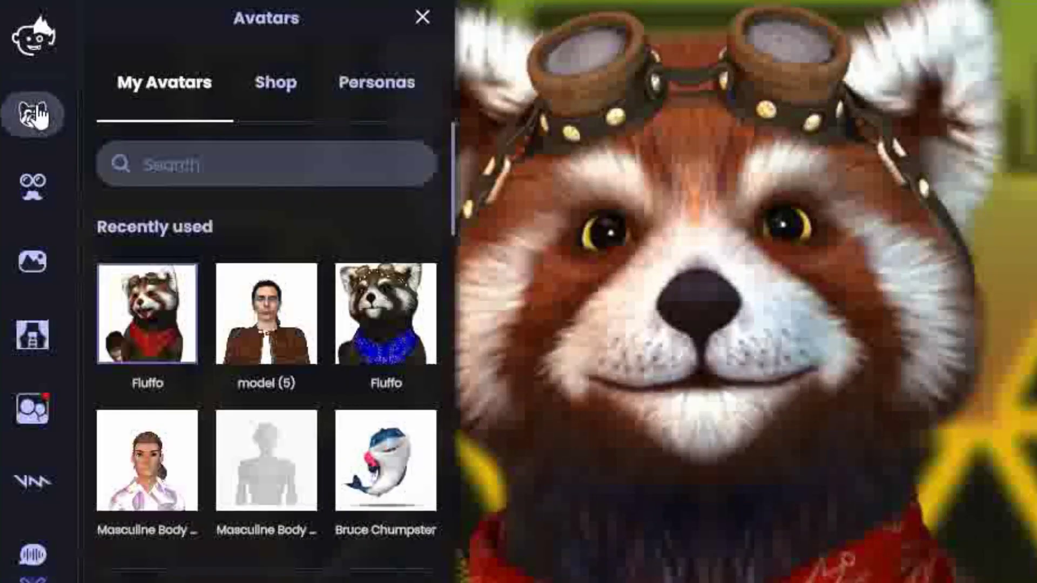
{"action": "mouse_move", "coordinate": [306, 278]}
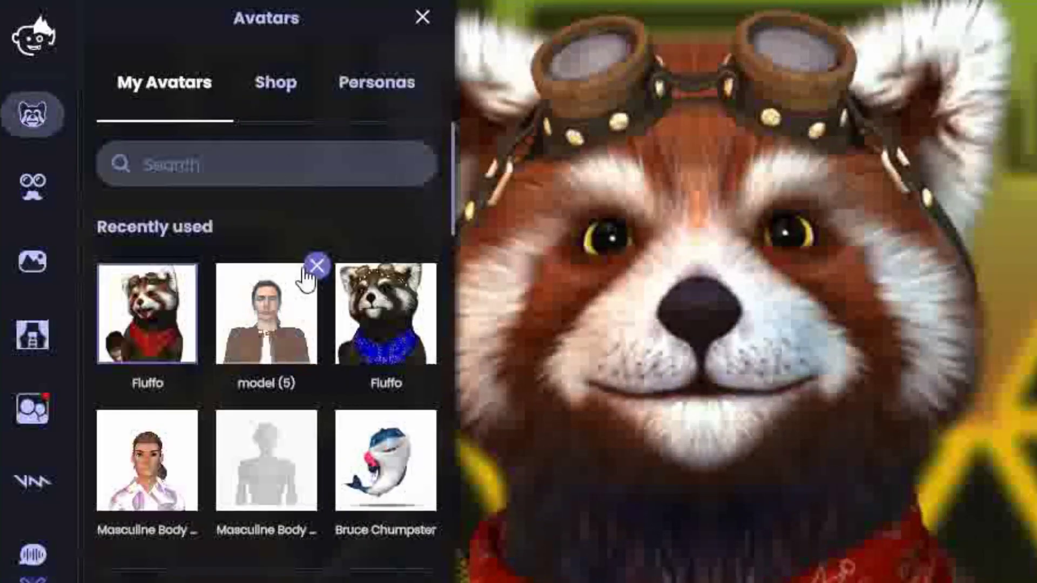
{"action": "scroll", "coordinate": [267, 216], "scroll_direction": "down", "scroll_amount": 10}
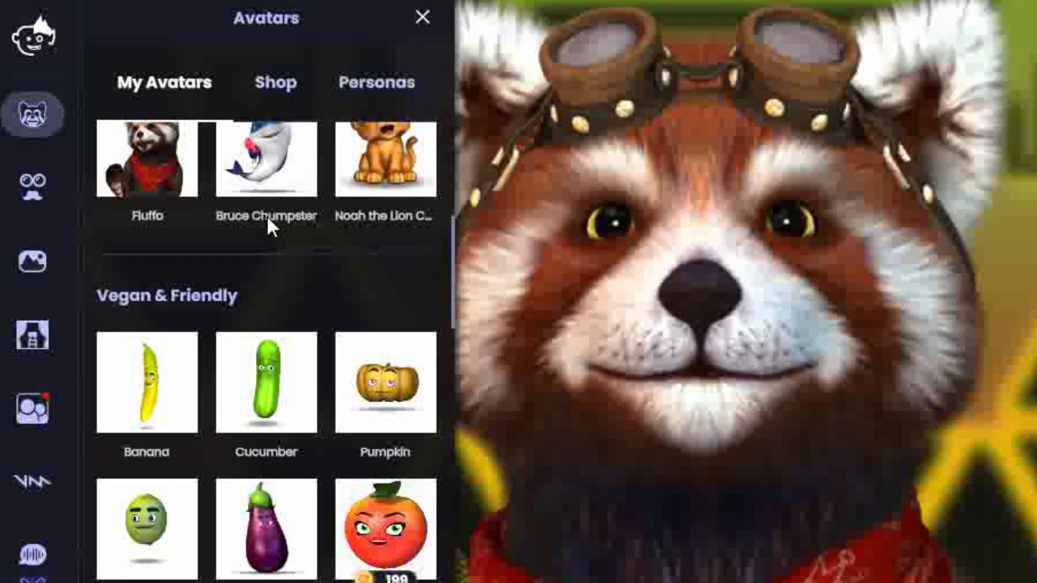
{"action": "scroll", "coordinate": [267, 216], "scroll_direction": "down", "scroll_amount": 15}
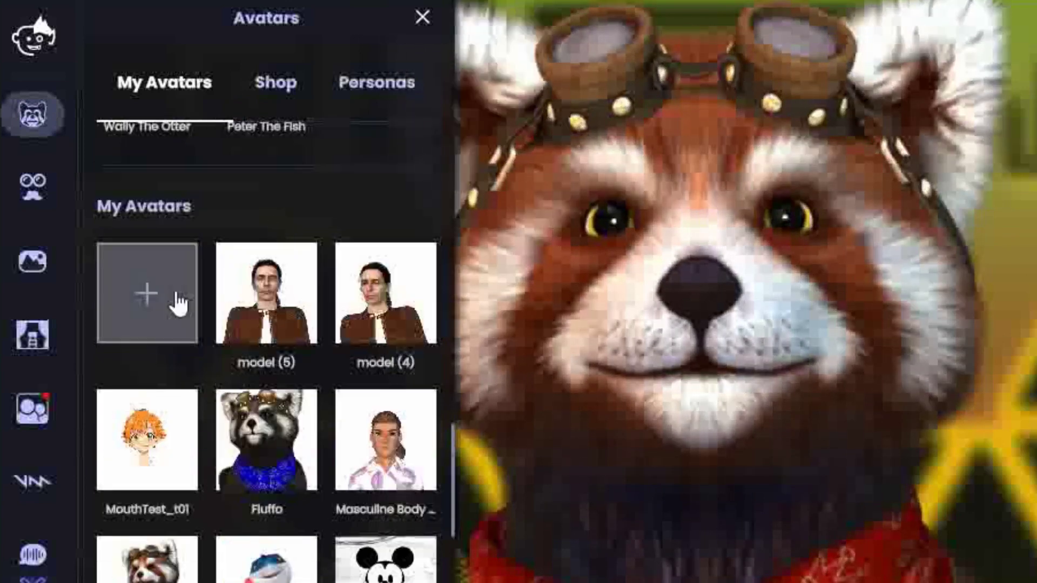
{"action": "left_click", "coordinate": [151, 296]}
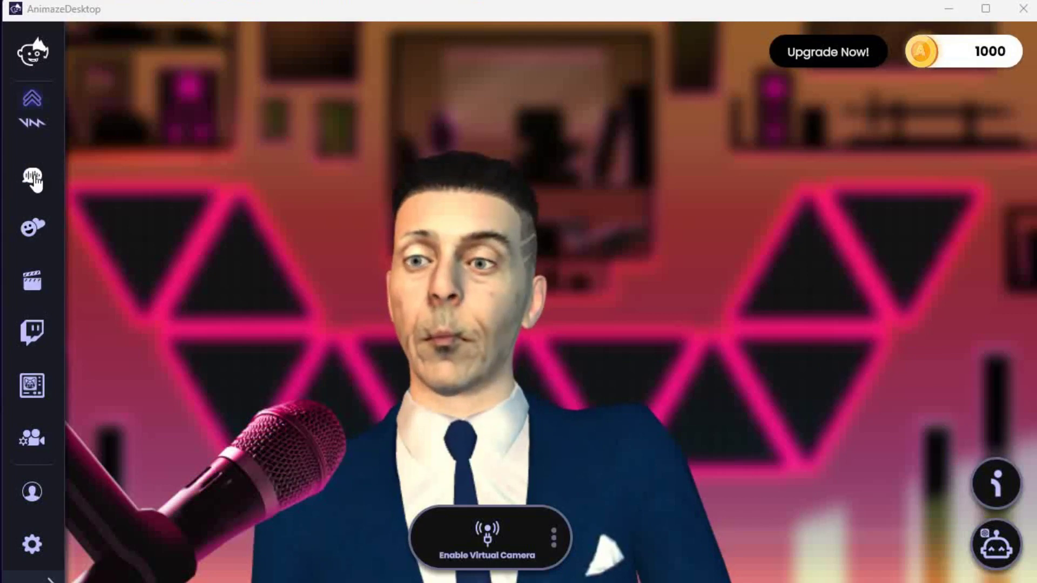
- Look through the Voice and Voicemod panels, then view and dismiss the Virtual Camera options
{"action": "left_click", "coordinate": [32, 175]}
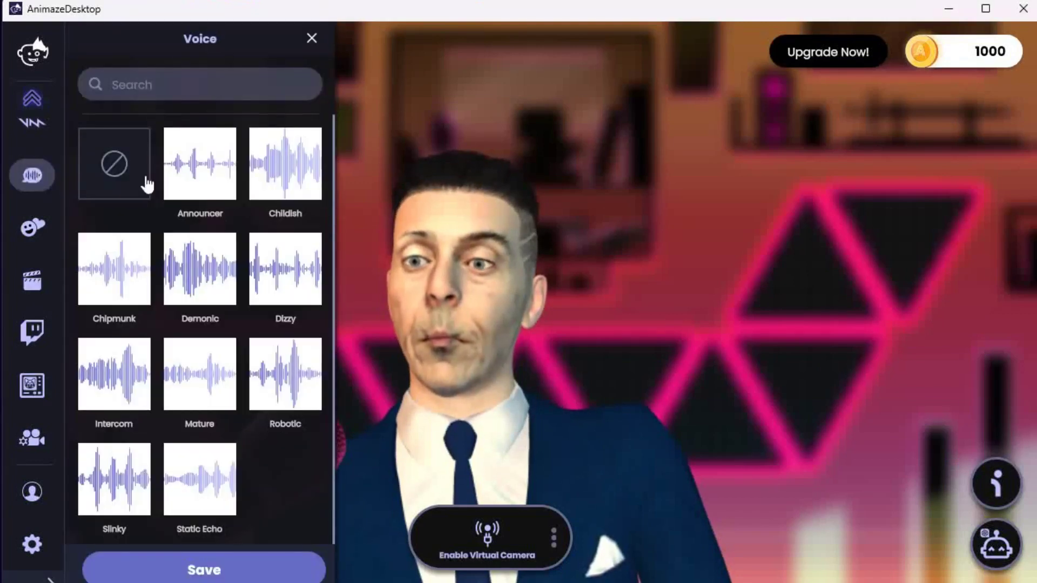
{"action": "left_click", "coordinate": [41, 125]}
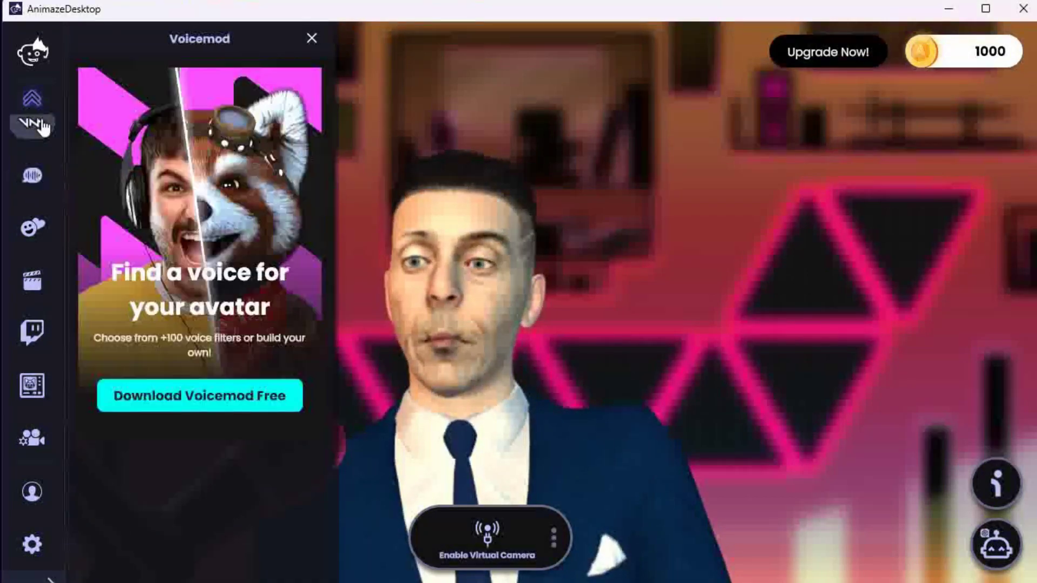
{"action": "left_click", "coordinate": [312, 38]}
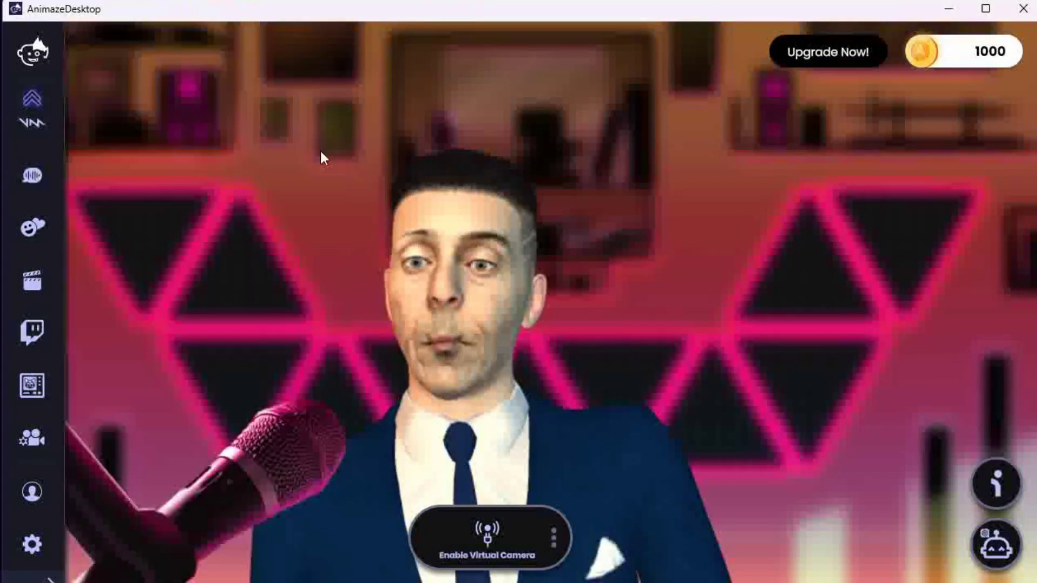
{"action": "left_click", "coordinate": [553, 537]}
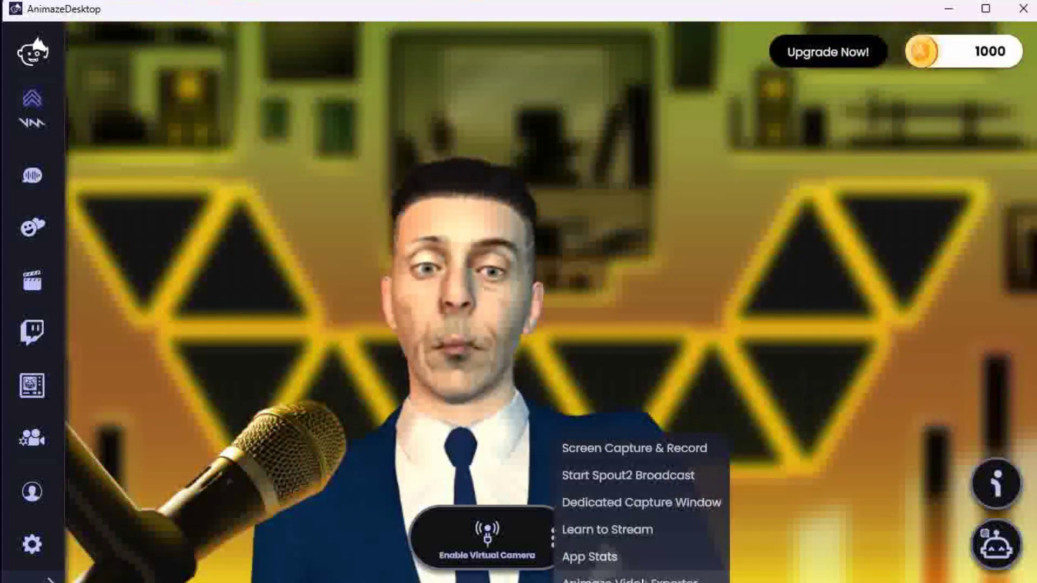
{"action": "key", "text": "Escape"}
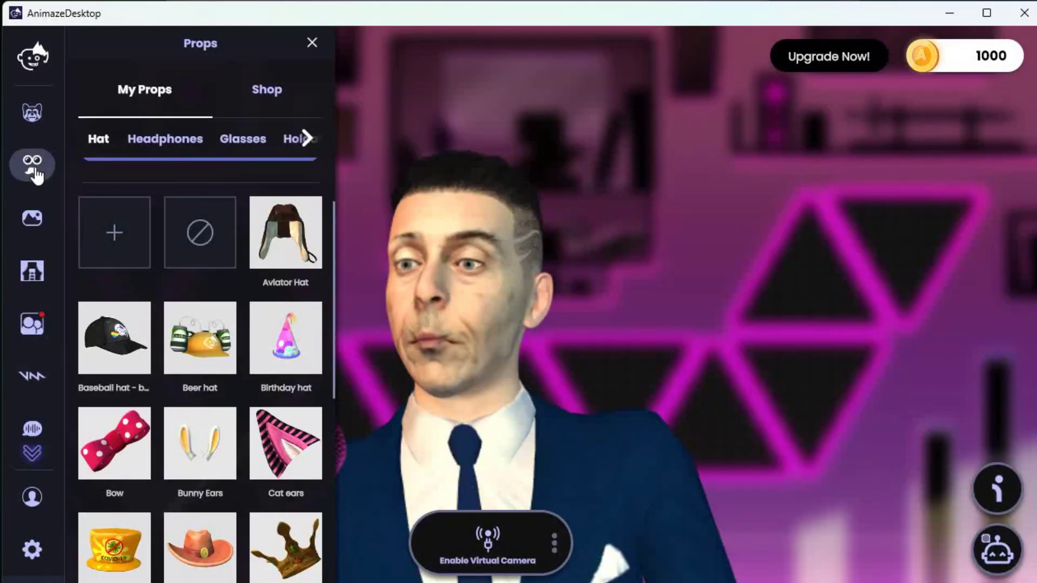
- Browse the Props, Backgrounds and Scene Stickers collections
{"action": "scroll", "coordinate": [223, 264], "scroll_direction": "down", "scroll_amount": 10}
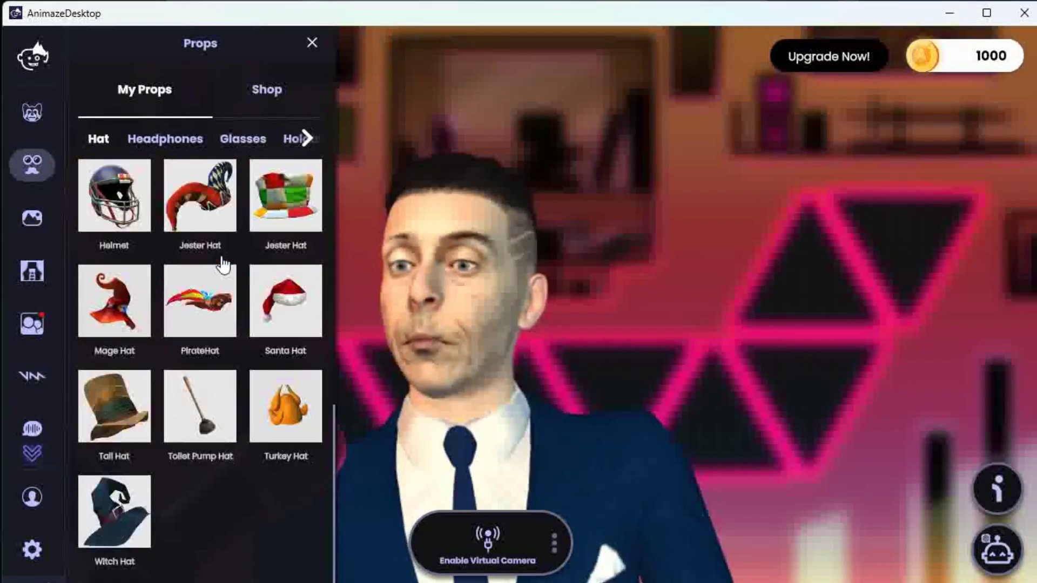
{"action": "left_click", "coordinate": [40, 223]}
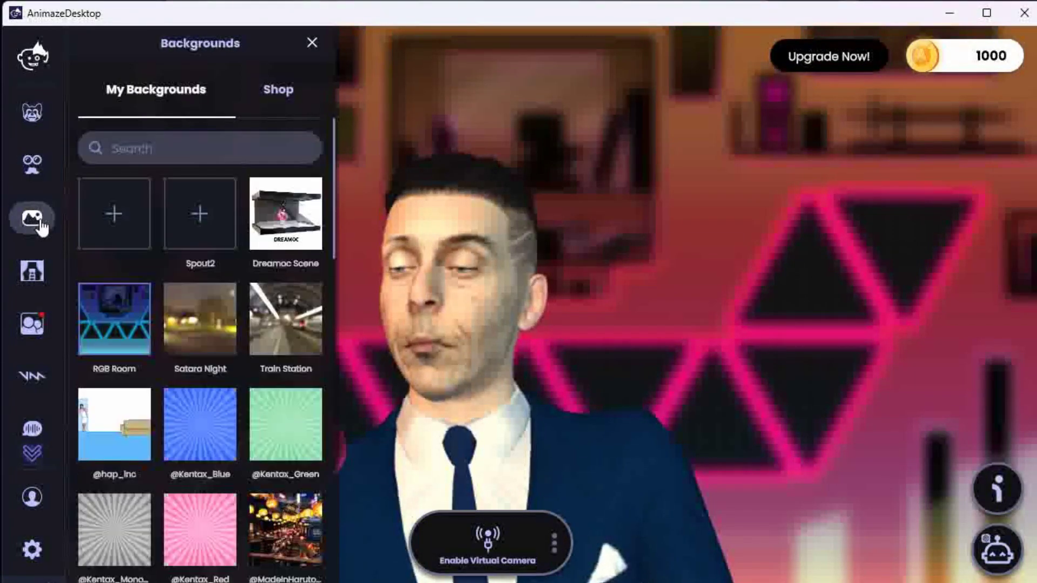
{"action": "scroll", "coordinate": [190, 311], "scroll_direction": "down", "scroll_amount": 10}
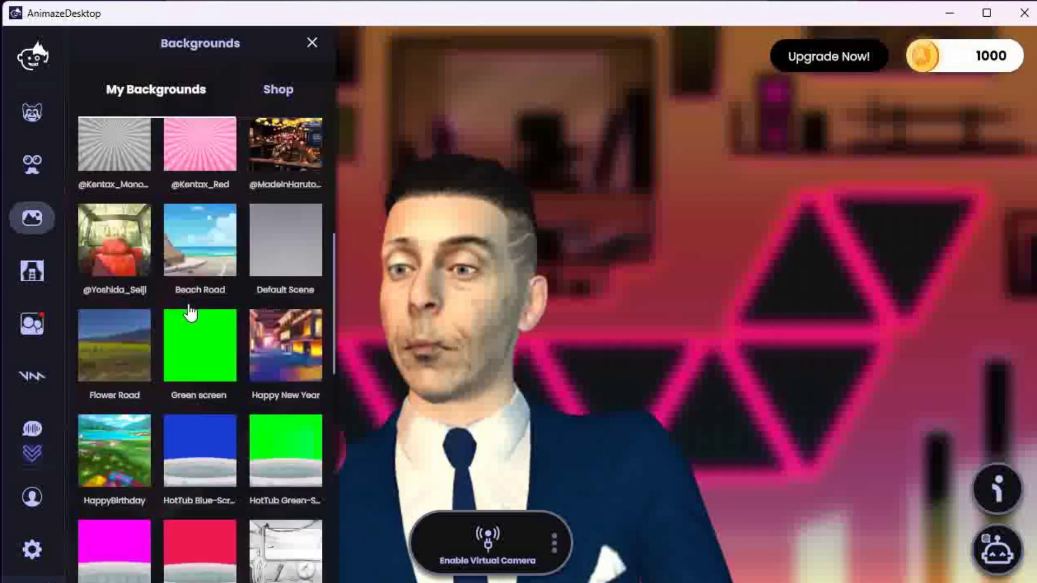
{"action": "left_click", "coordinate": [33, 273]}
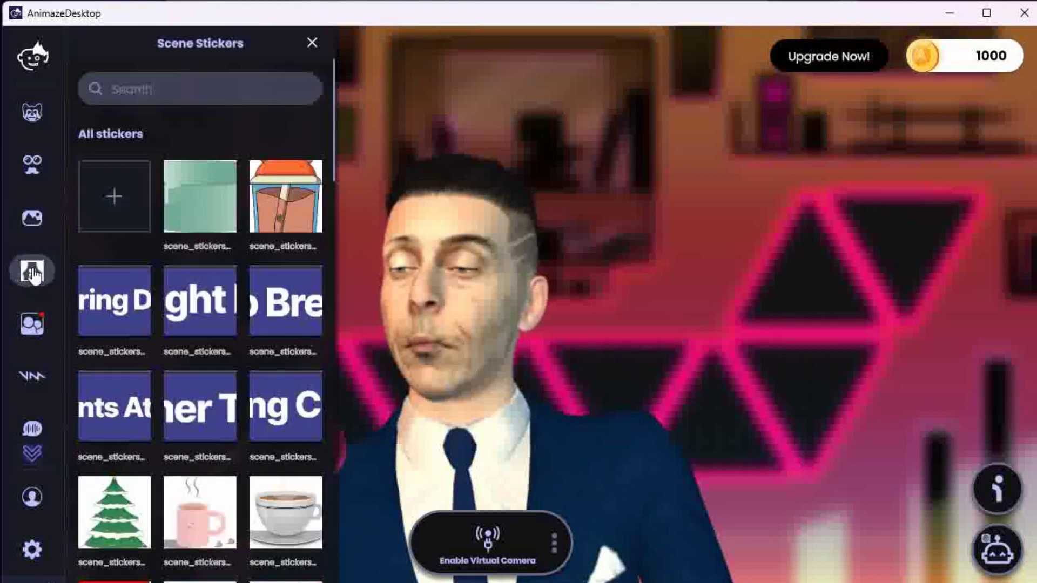
- Start the Download Voicemod Free download and return to the voice filter choices
{"action": "left_click", "coordinate": [35, 378]}
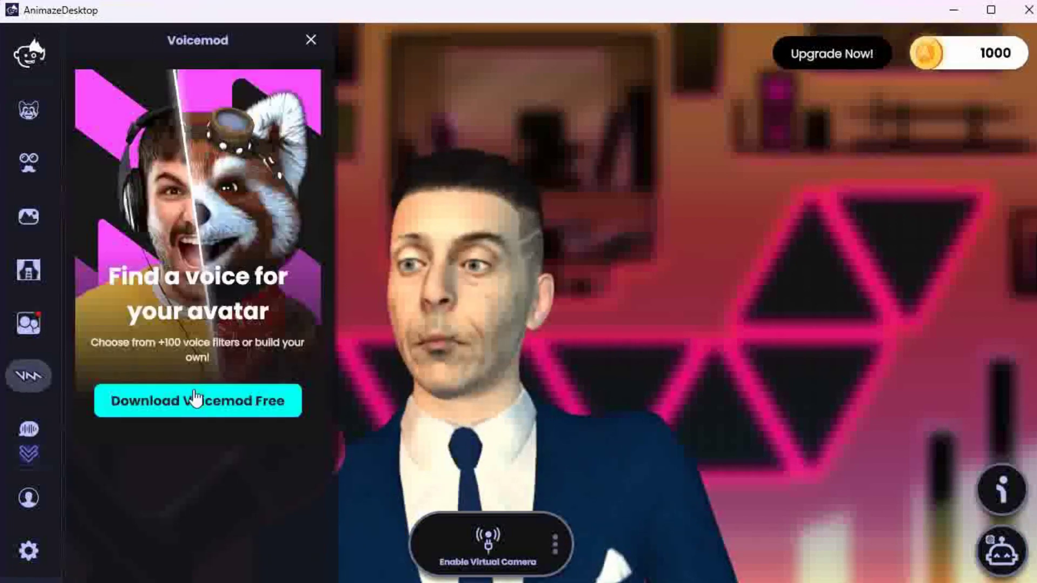
{"action": "left_click", "coordinate": [211, 406]}
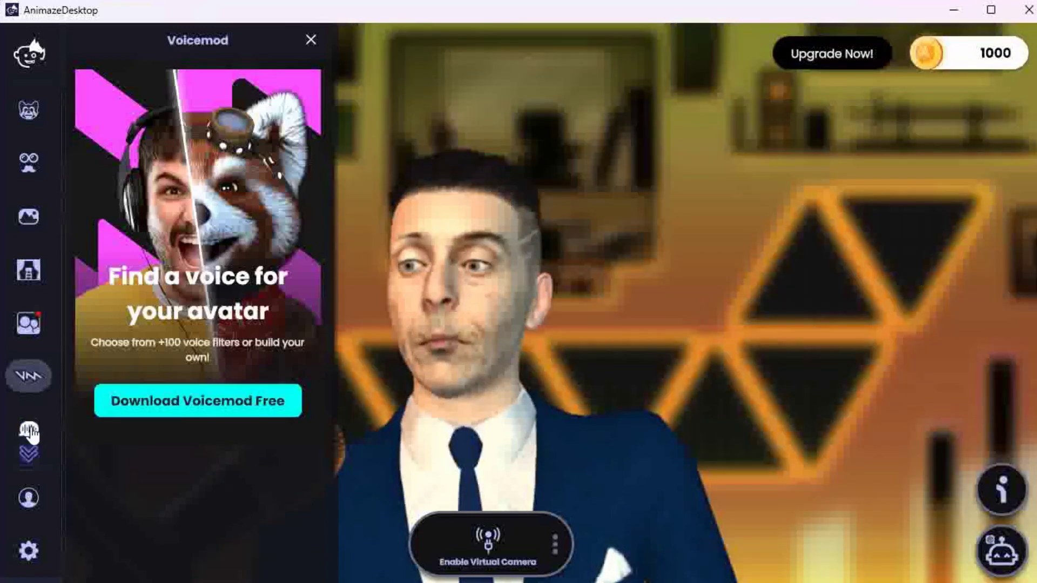
{"action": "left_click", "coordinate": [30, 430]}
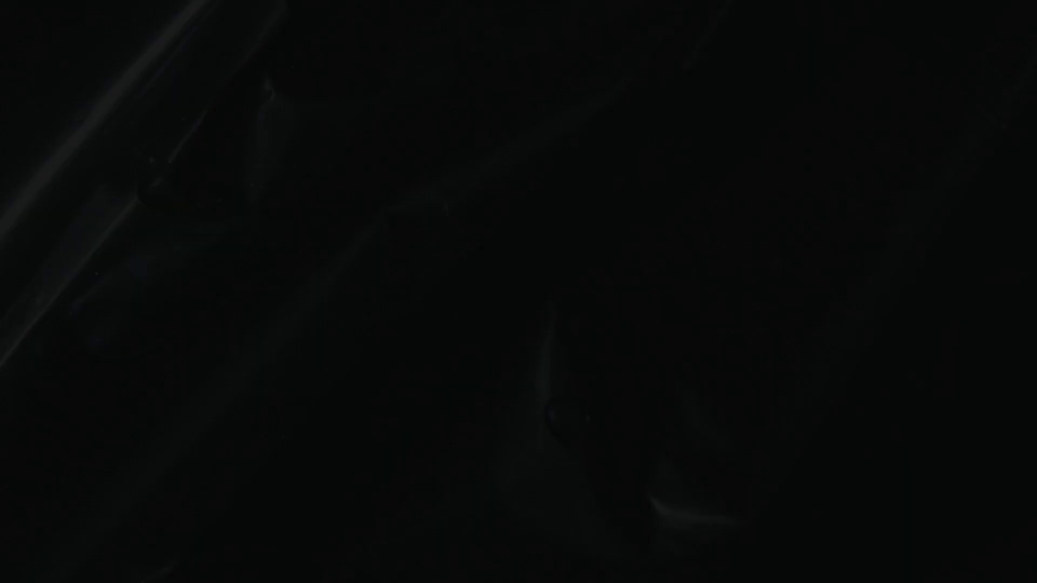